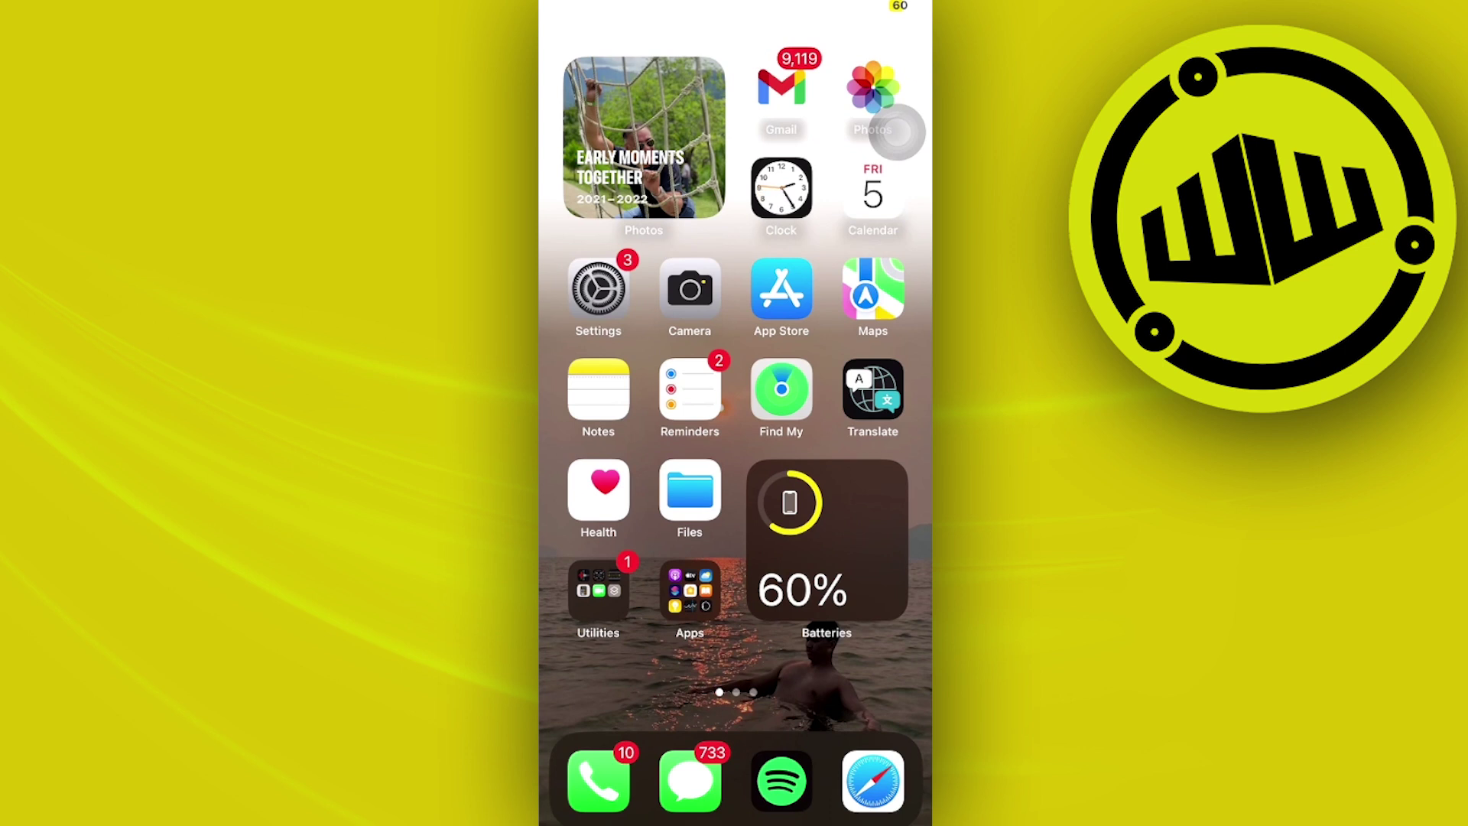
Pull Control Center down from the top-right corner of the Home Screen
left_click_drag(895, 132, 896, 149)
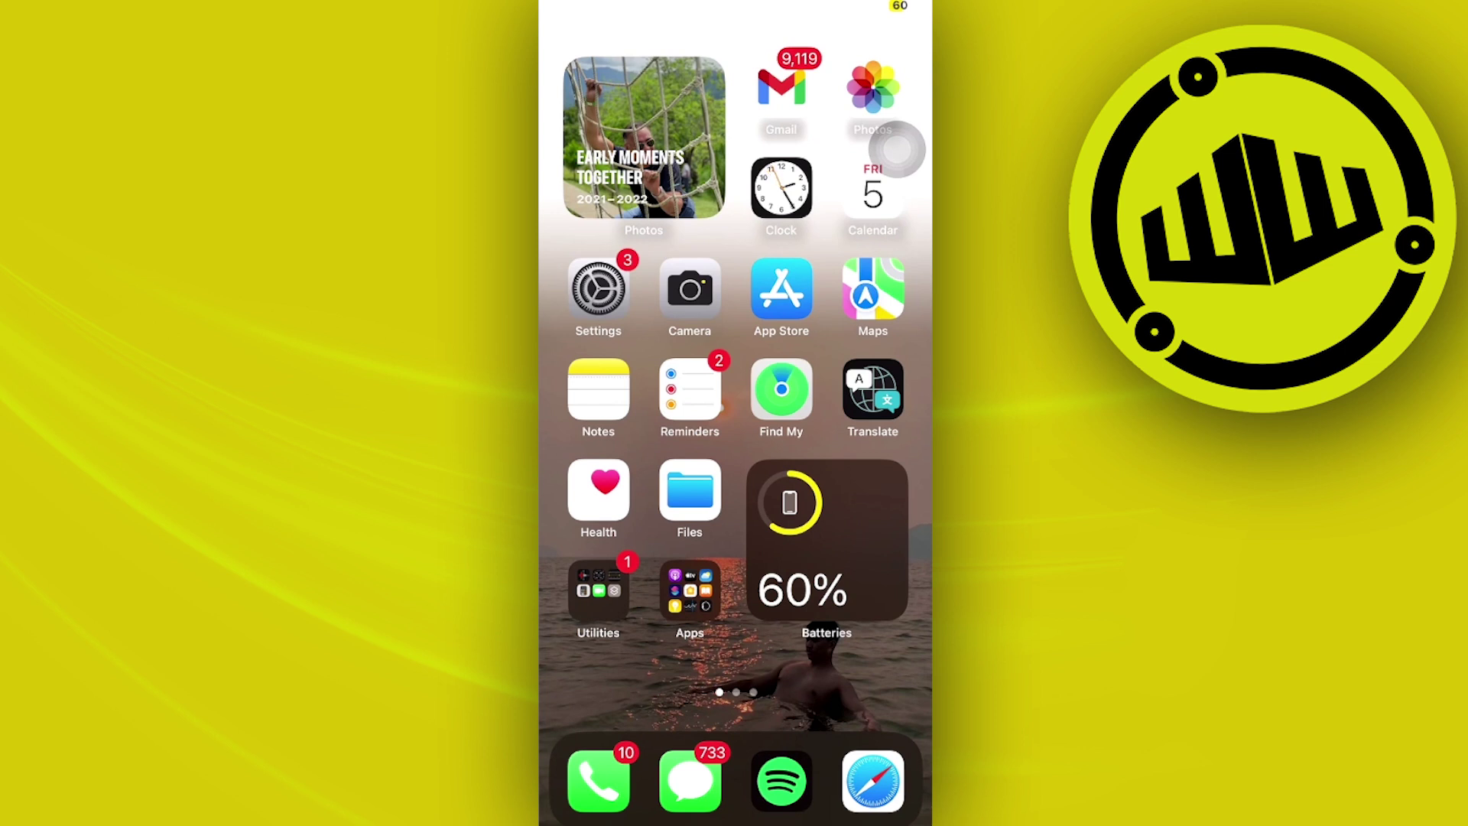
Expand the connectivity tile to confirm Wi-Fi is connected and cellular data is off, then collapse it
left_click(895, 149)
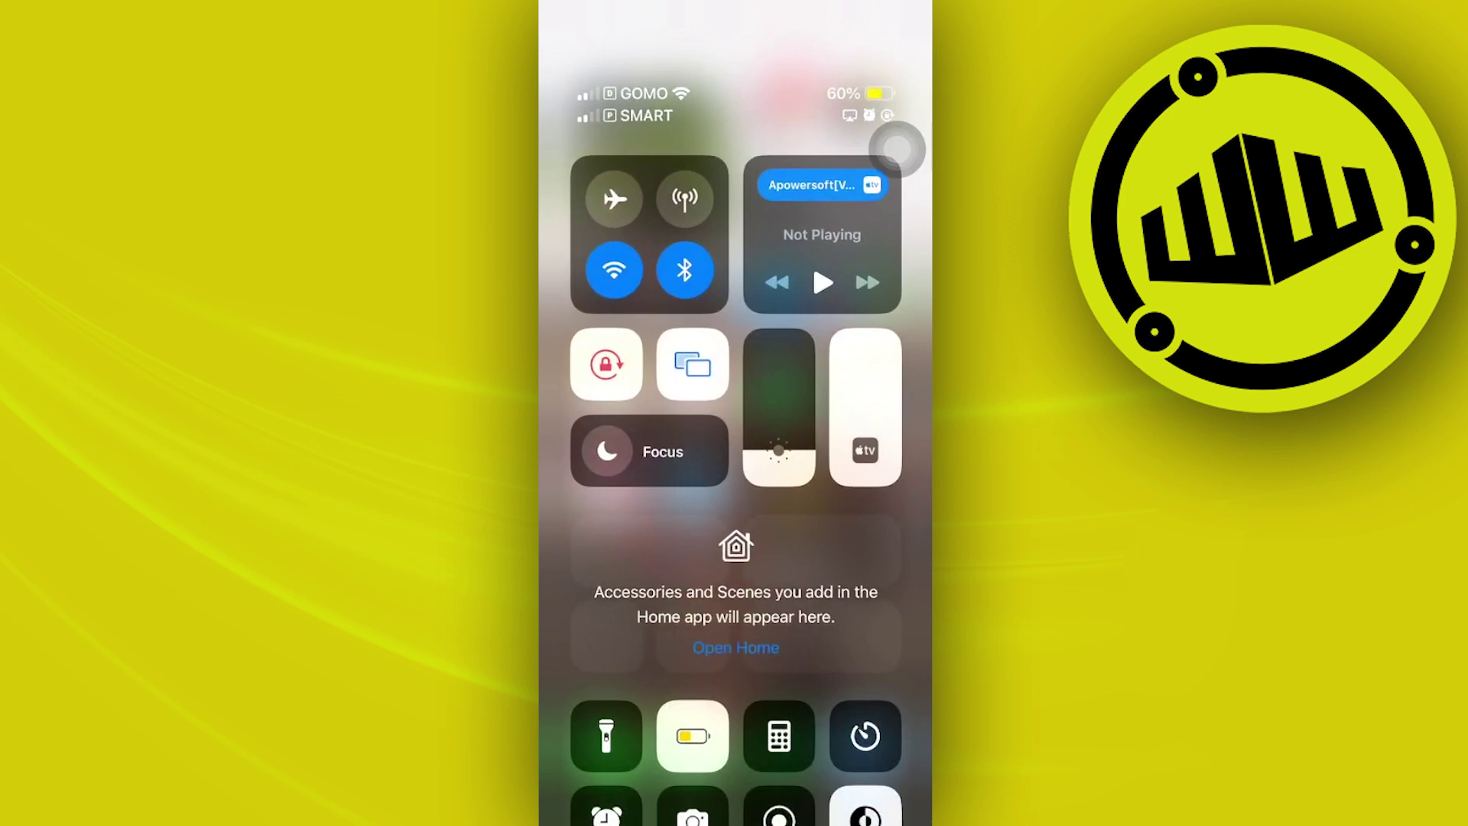
left_click(650, 222)
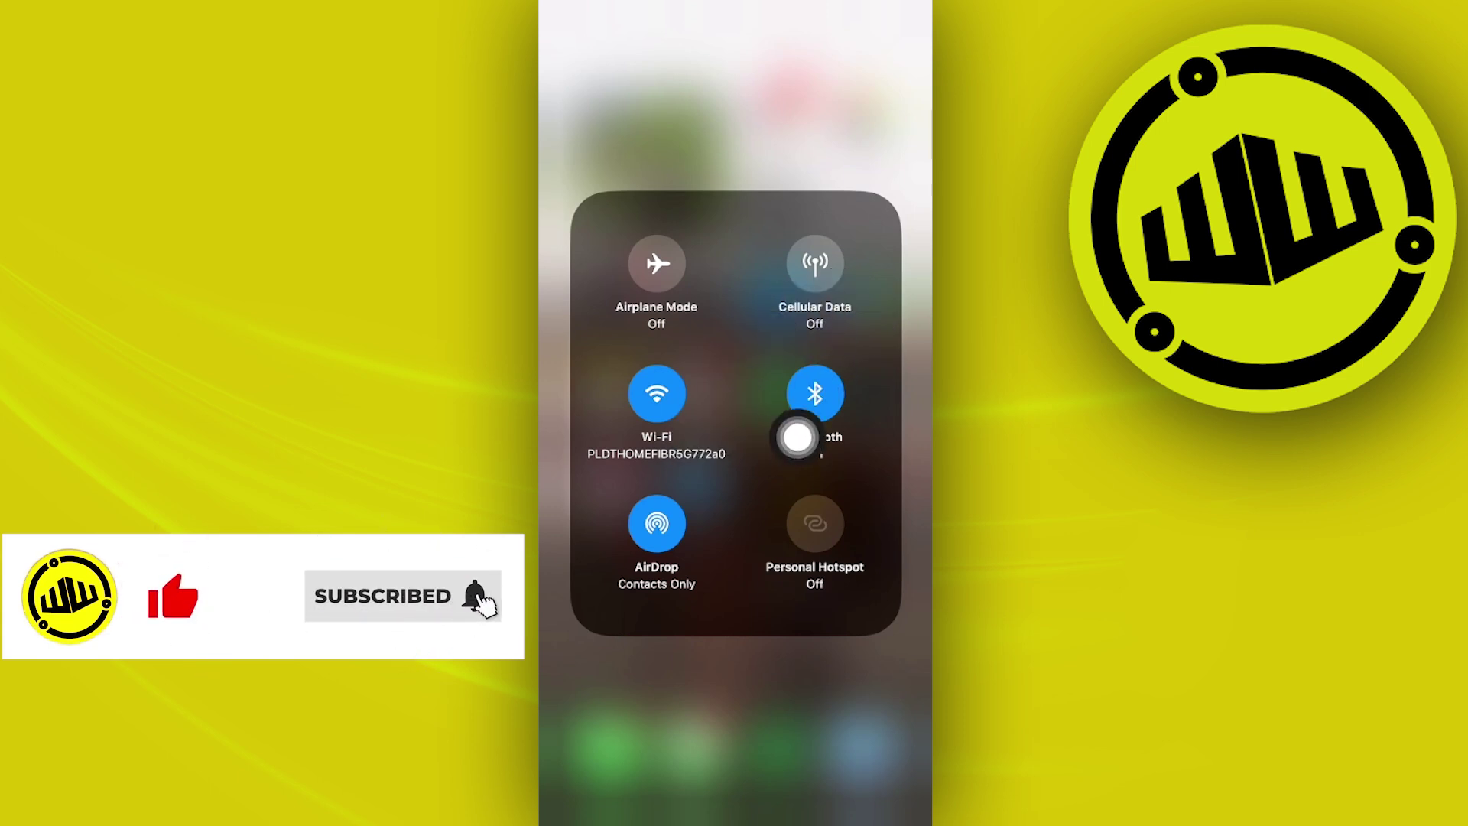
left_click(899, 459)
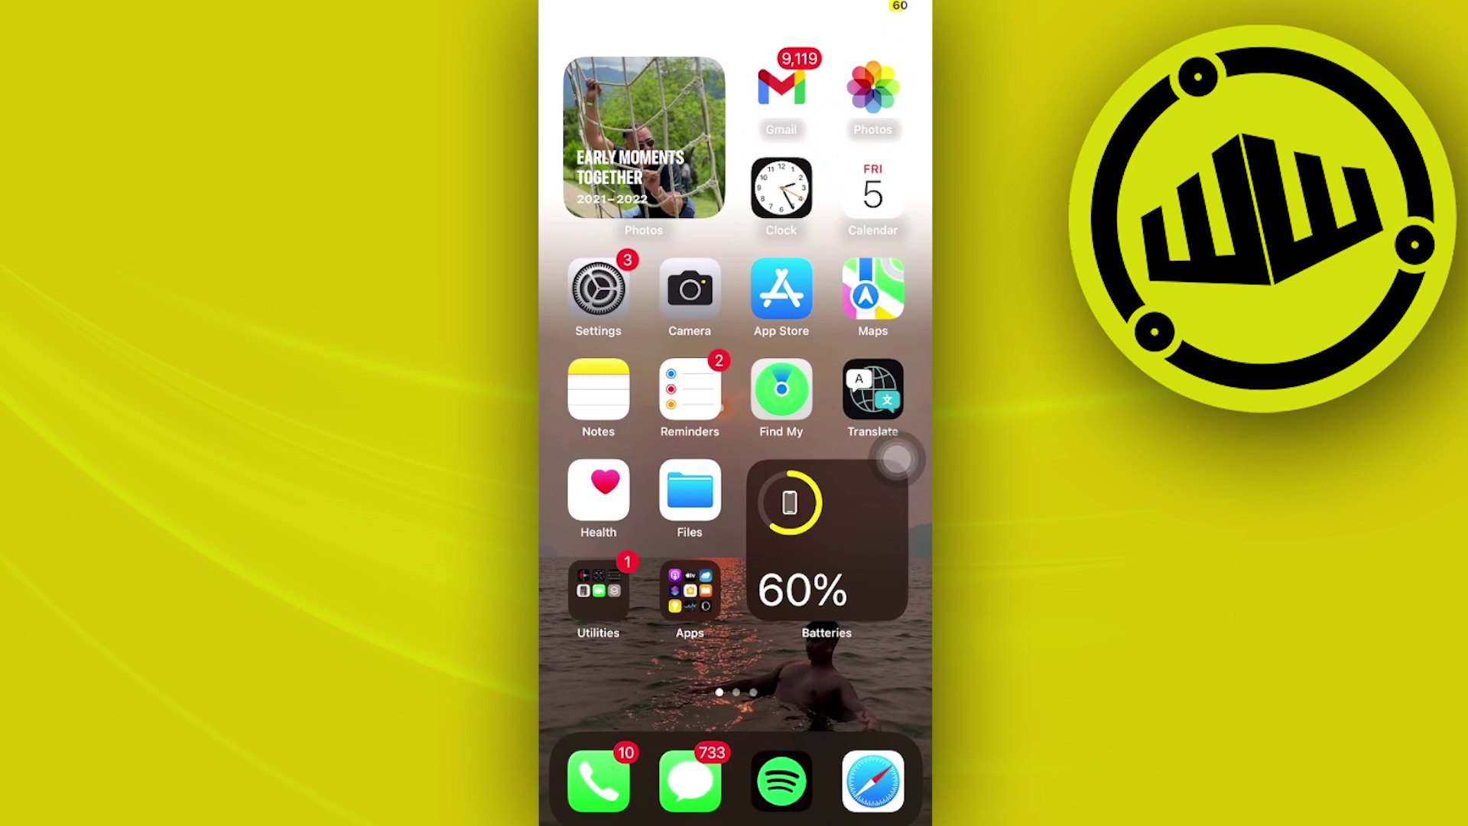
Search the App Store for 'instagram', confirm version 312.0.0 is current, and return home
left_click(781, 293)
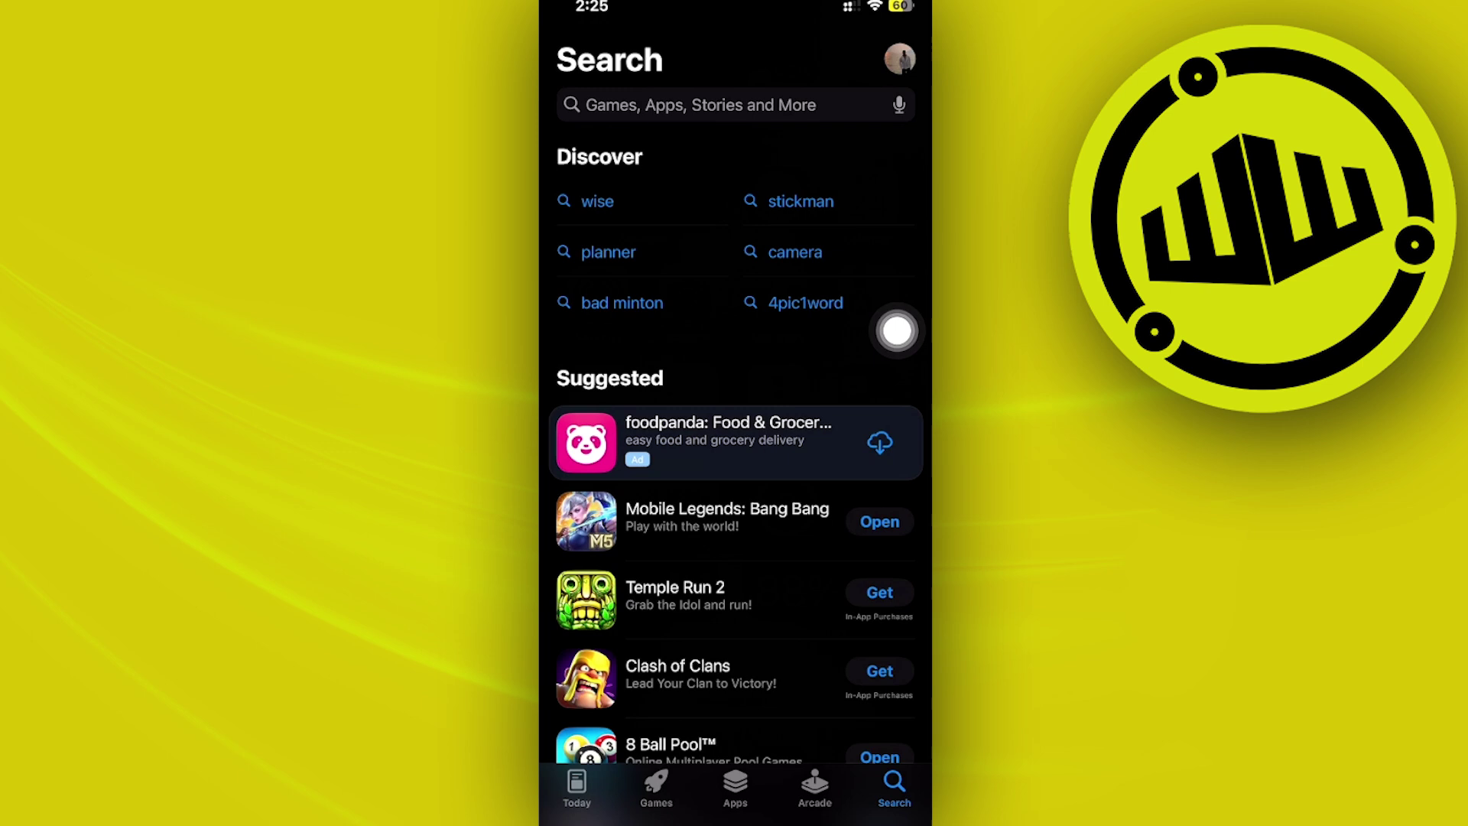
left_click(700, 104)
type("in")
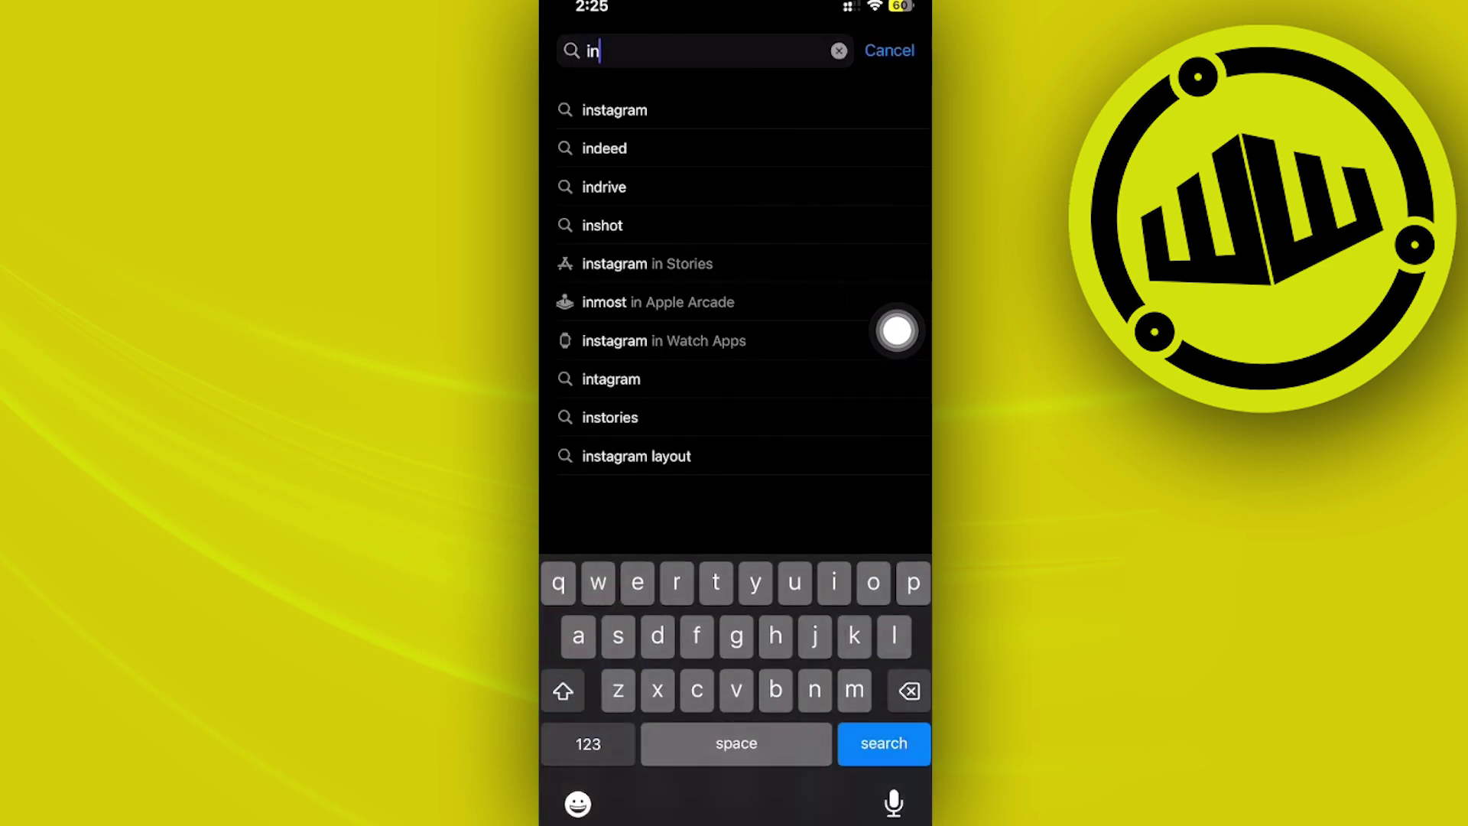
type("st")
left_click(614, 108)
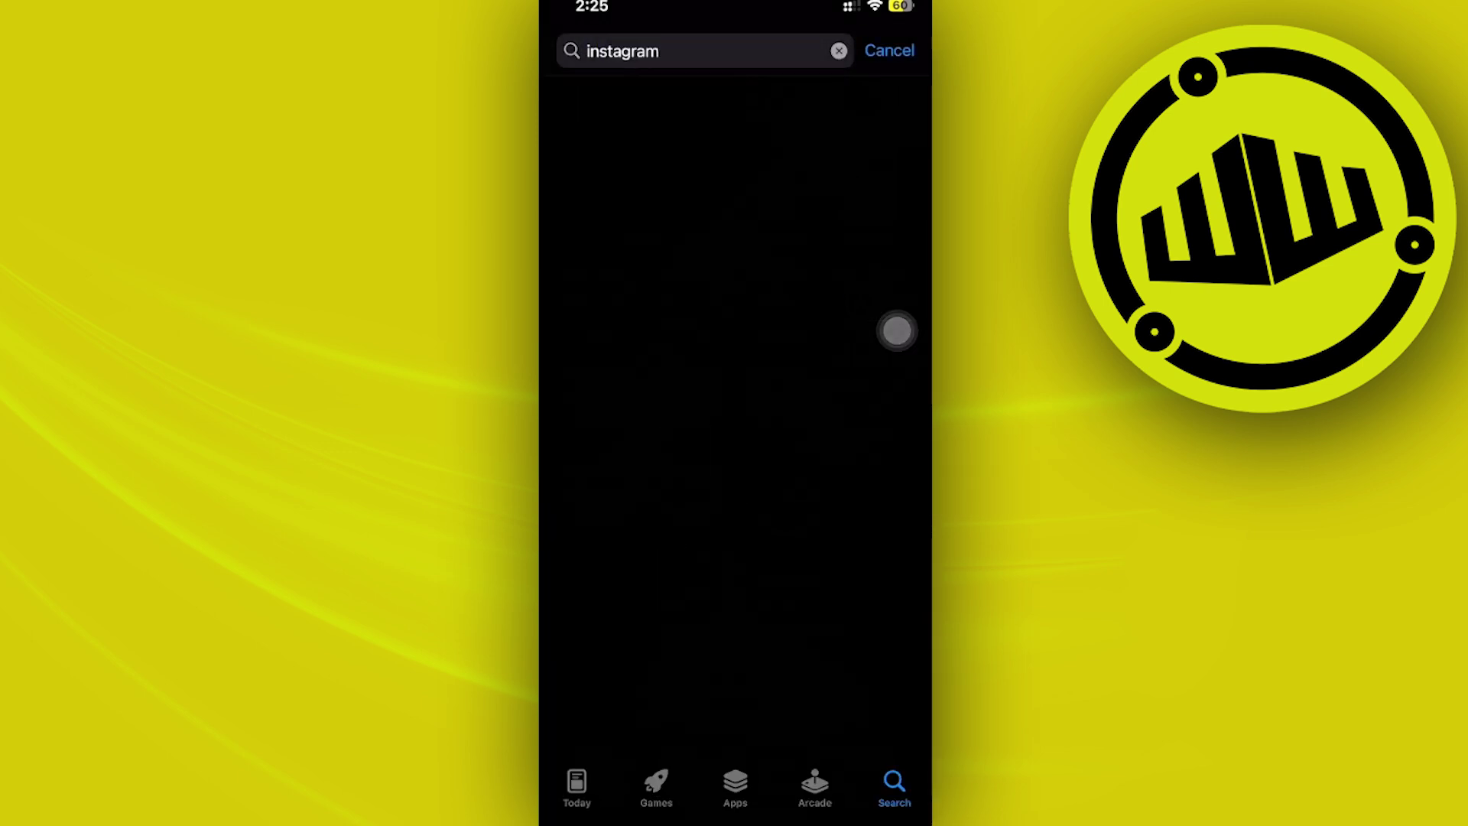
left_click(734, 519)
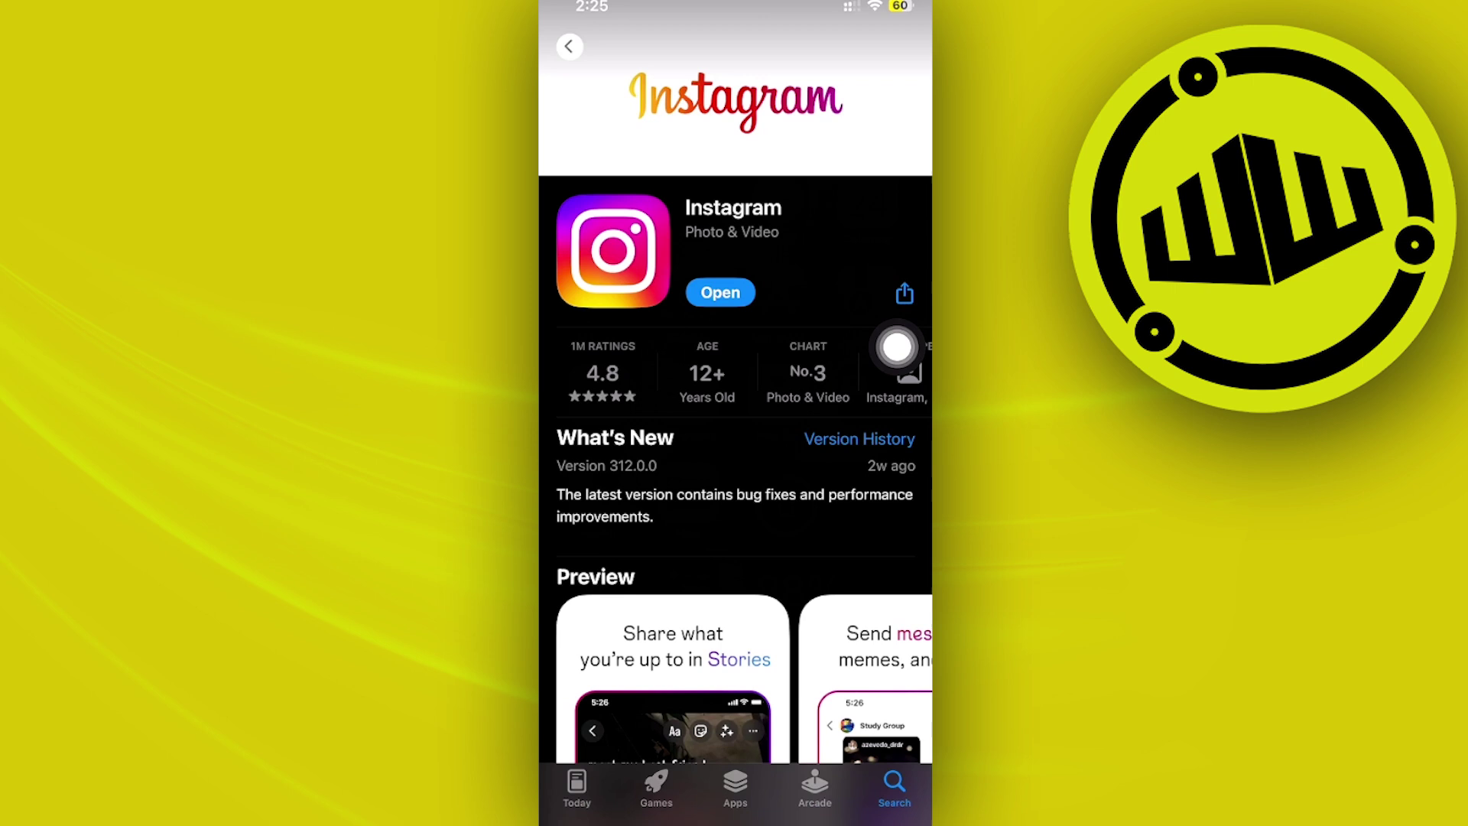
left_click_drag(734, 817, 735, 517)
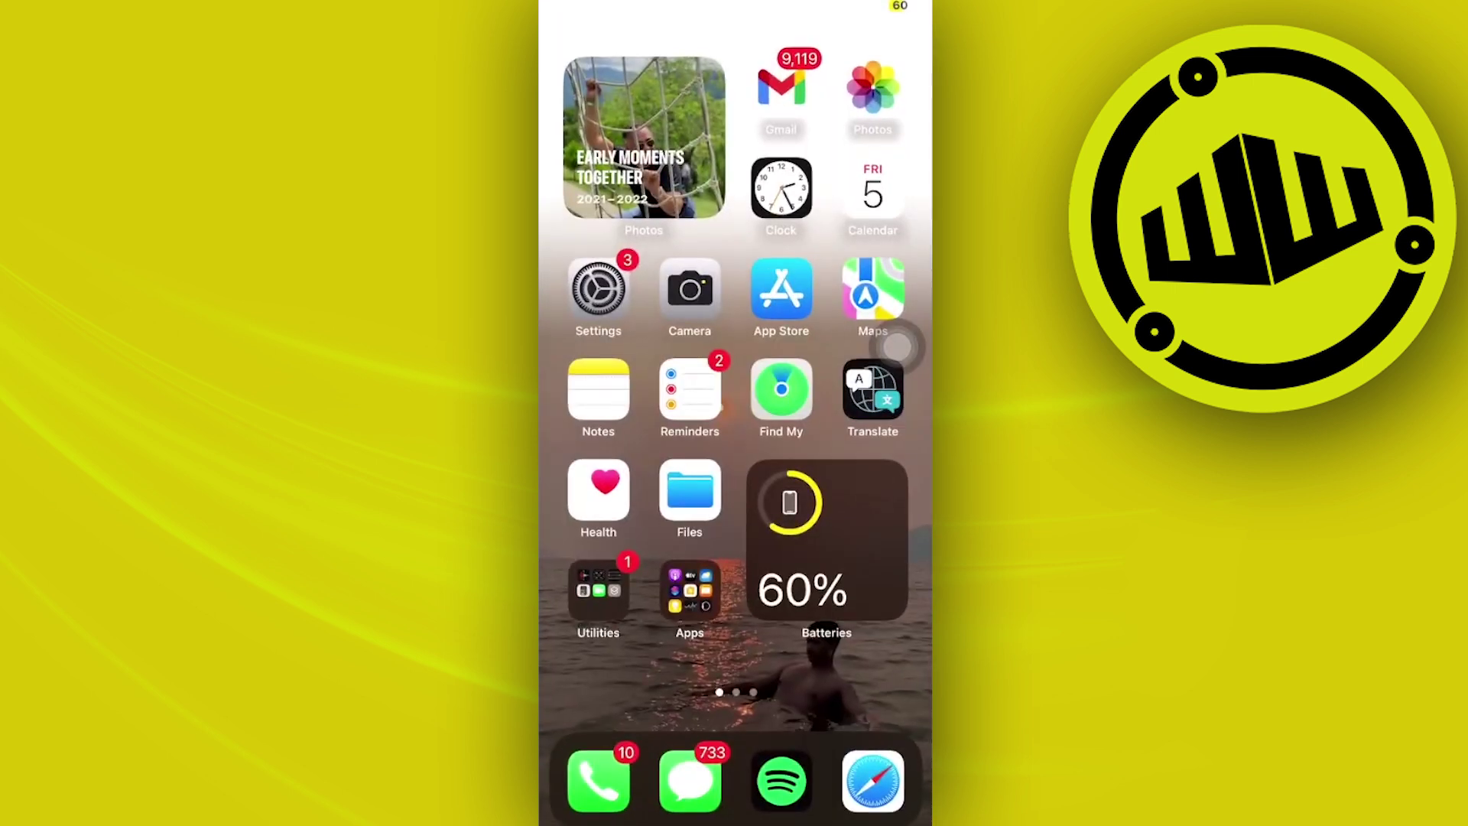